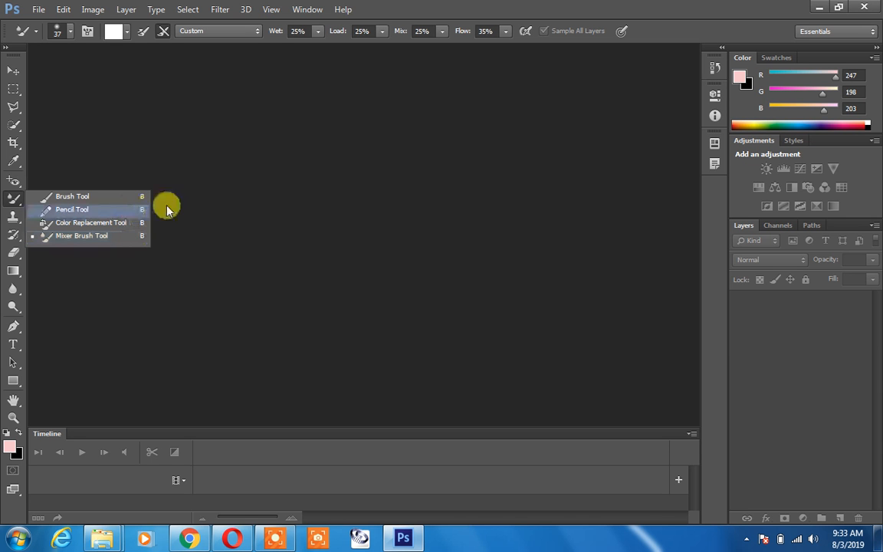
# Step: Open the image acne-scars-on-face.png from the Desktop
pyautogui.doubleClick(325, 188)
pyautogui.scroll(-4, 406, 234)
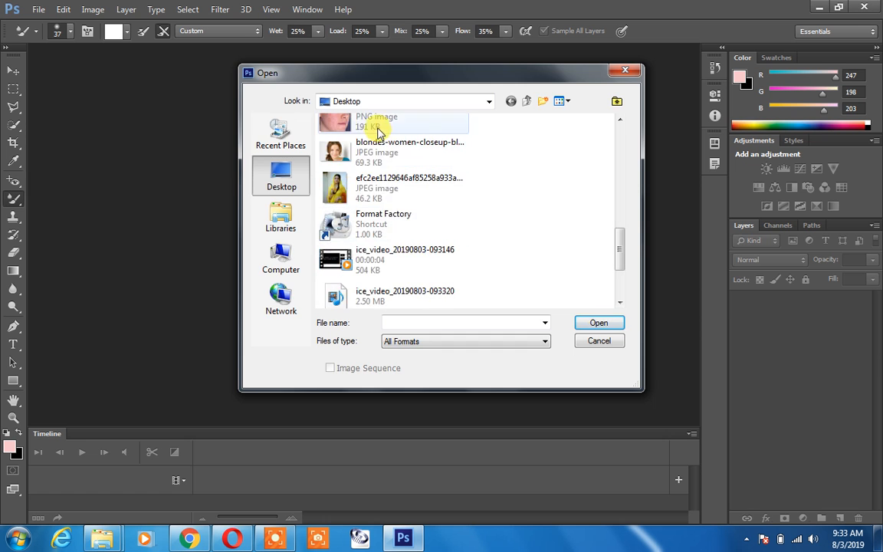
pyautogui.doubleClick(355, 132)
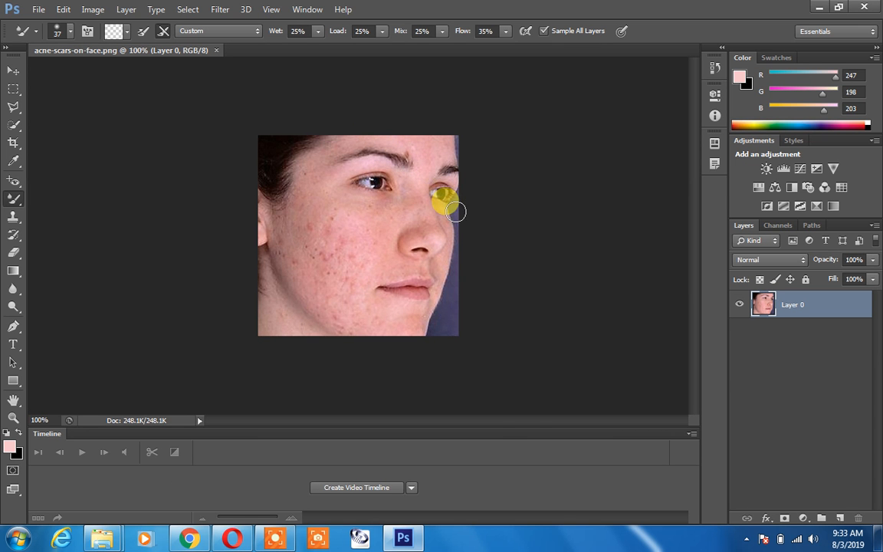
# Step: Select the Mixer Brush Tool for retouching the face, viewed at 200%
pyautogui.hotkey('ctrl', '+')
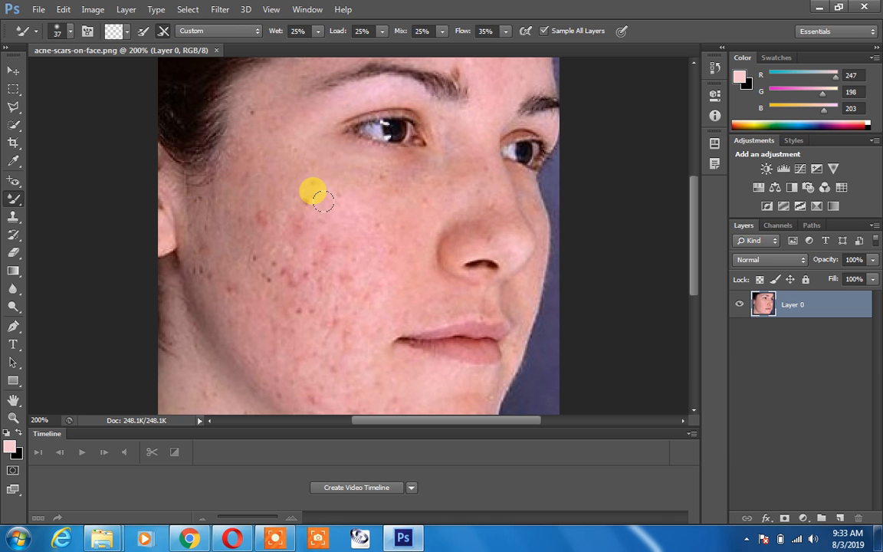
pyautogui.rightClick(15, 198)
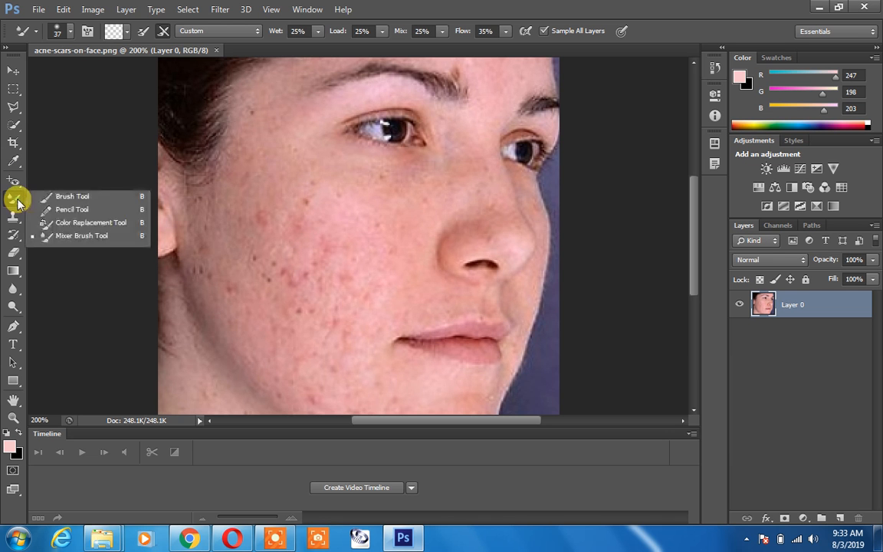
pyautogui.click(74, 237)
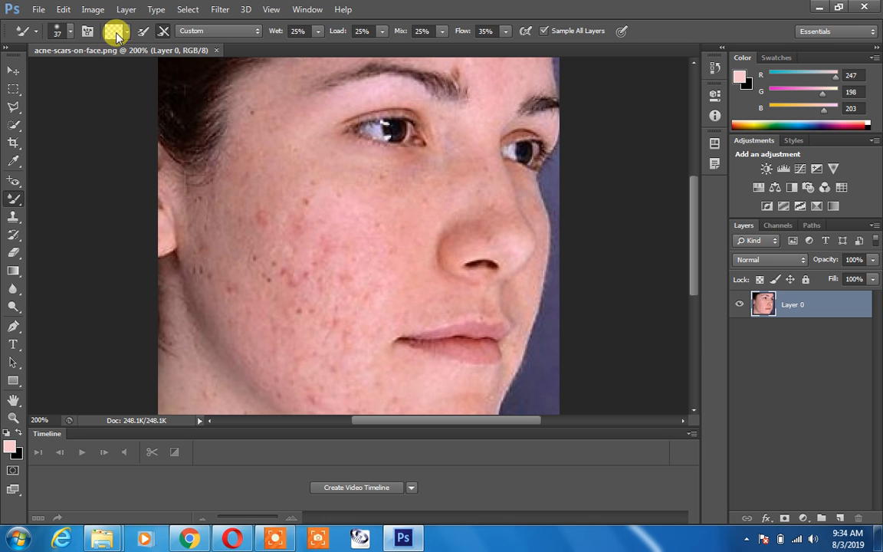
# Step: Try to smooth the cheek with the Mixer Brush loading after each stroke, and undo the stroke
pyautogui.click(143, 32)
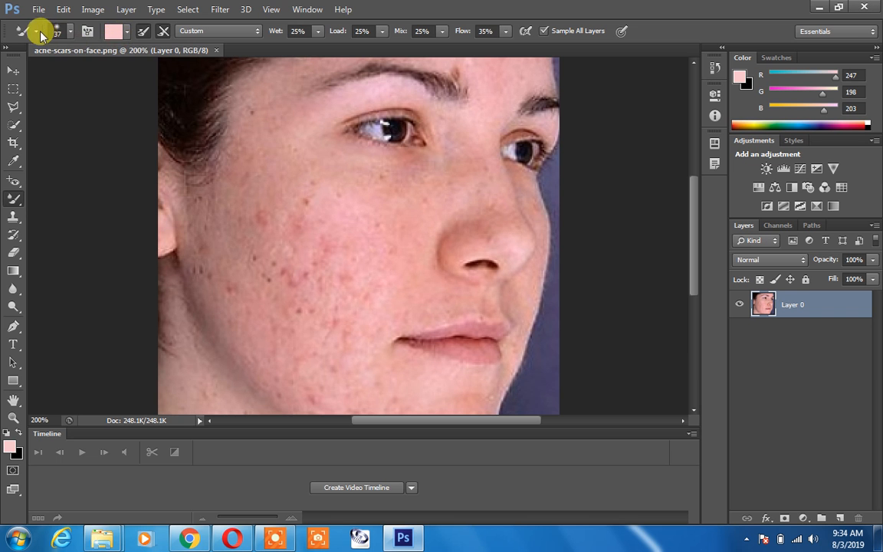
pyautogui.click(71, 33)
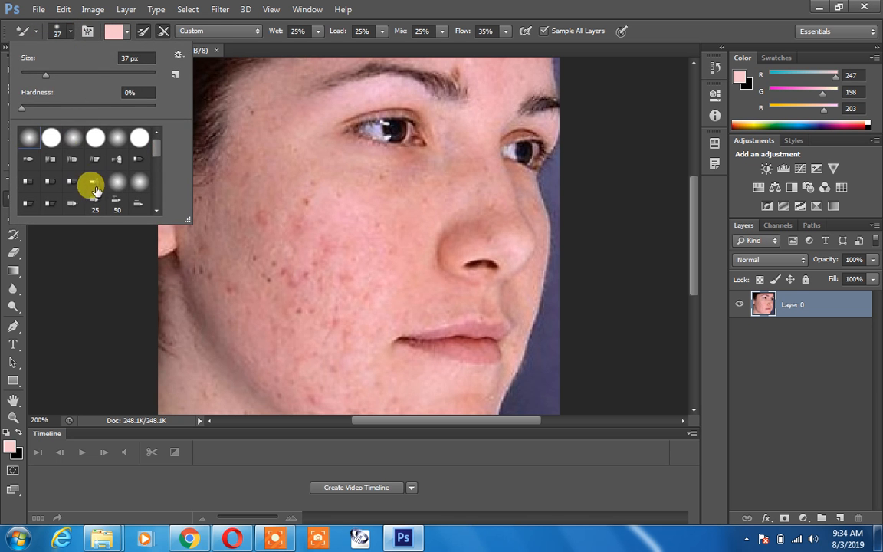
pyautogui.moveTo(337, 213)
pyautogui.mouseDown()
pyautogui.moveTo(268, 211)
pyautogui.moveTo(258, 158)
pyautogui.moveTo(160, 267)
pyautogui.moveTo(130, 343)
pyautogui.moveTo(133, 329)
pyautogui.mouseUp()
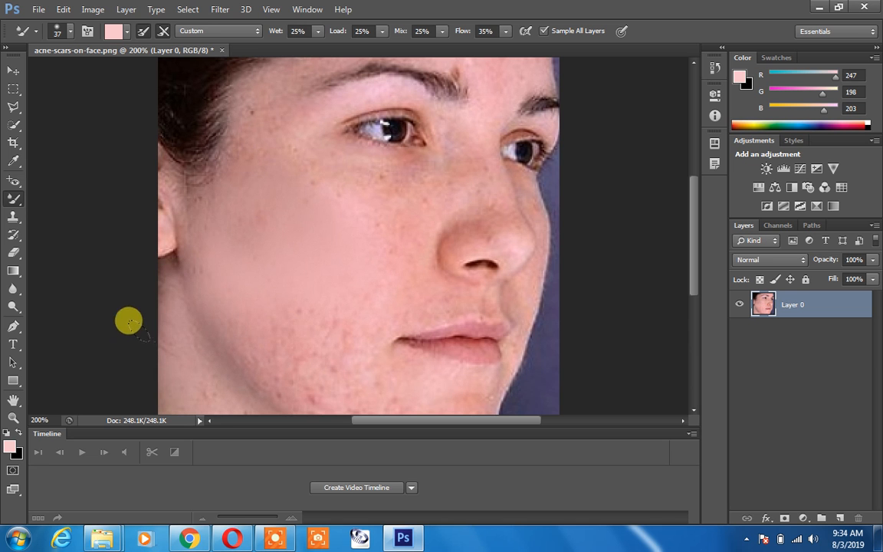
pyautogui.hotkey('ctrl', 'z')
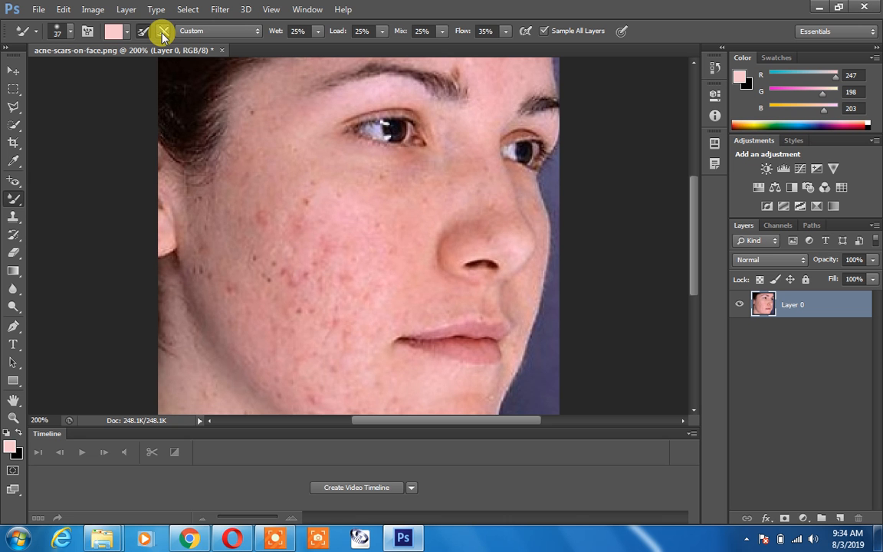
pyautogui.click(112, 31)
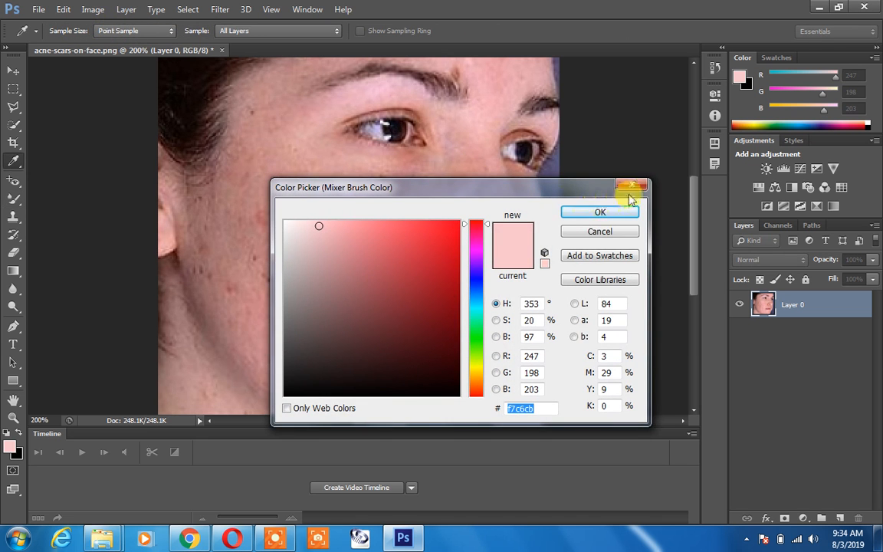
pyautogui.click(629, 185)
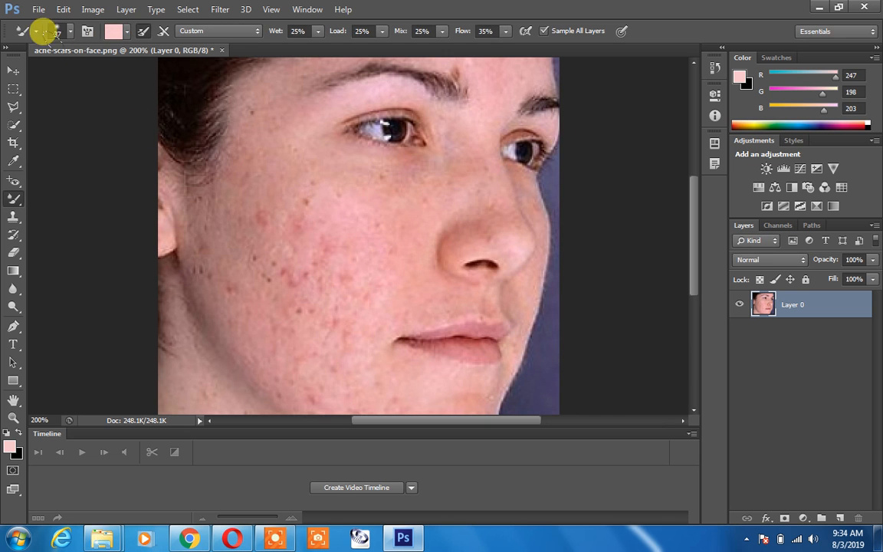
pyautogui.click(36, 32)
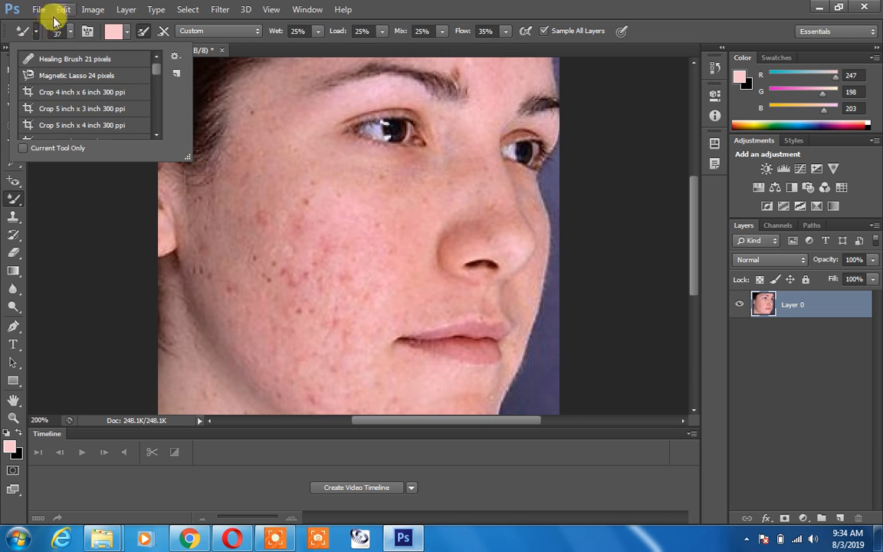
pyautogui.click(70, 32)
pyautogui.click(69, 32)
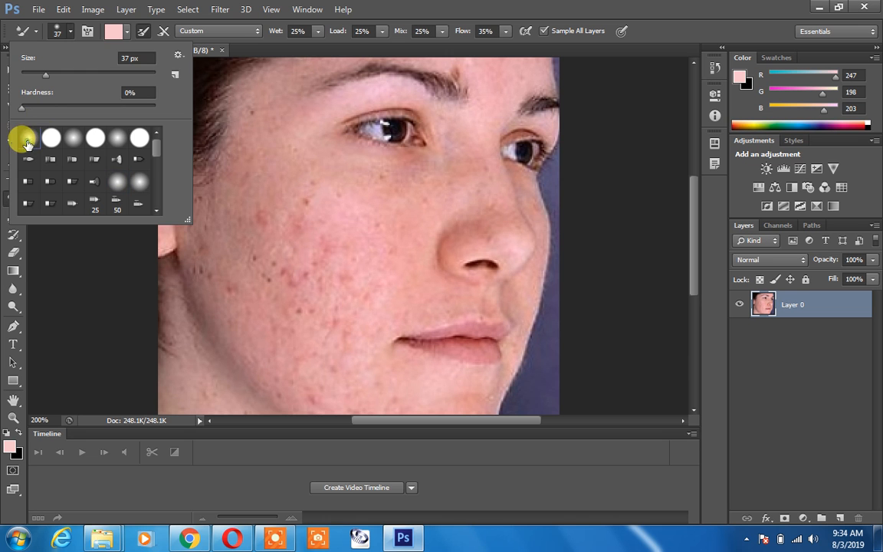
# Step: Turn off loading the brush after each stroke and turn on cleaning it after each stroke
pyautogui.click(146, 34)
pyautogui.click(161, 35)
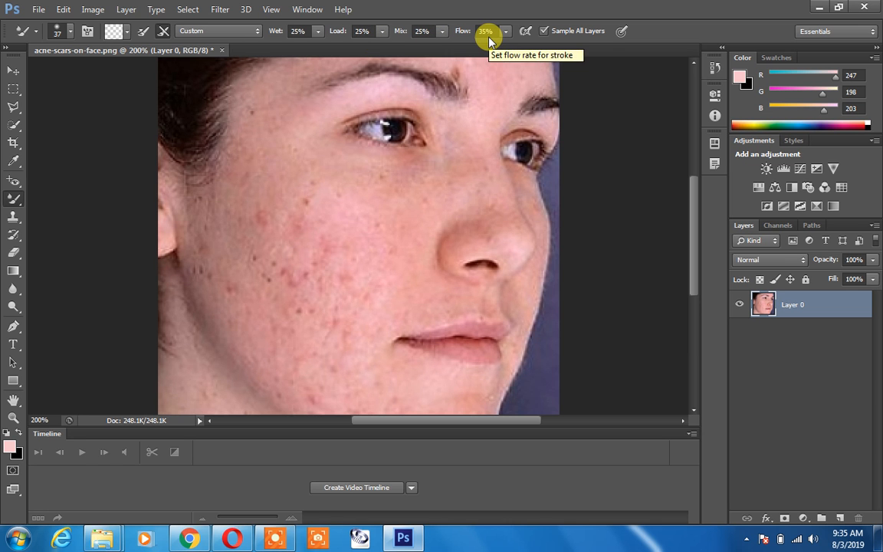
# Step: Add a new empty layer above the photo and keep Sample All Layers enabled for the Mixer Brush
pyautogui.click(544, 32)
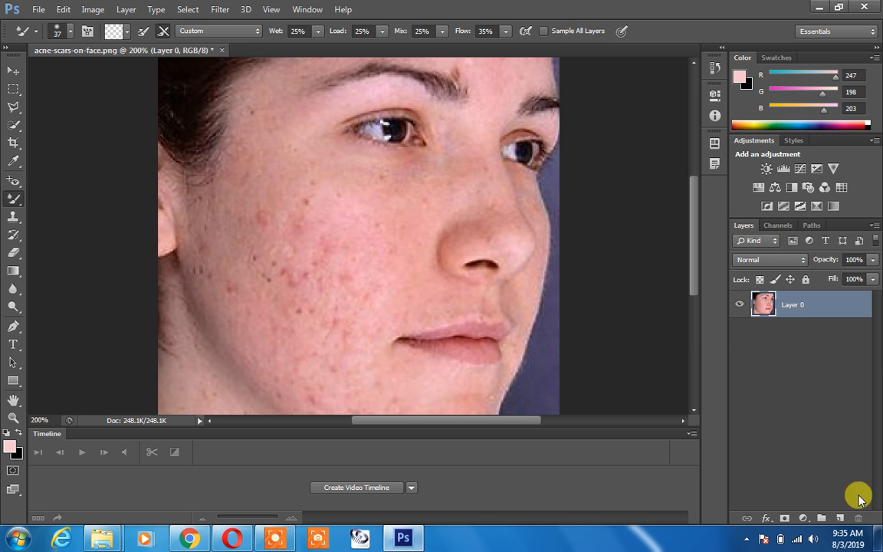
pyautogui.click(840, 519)
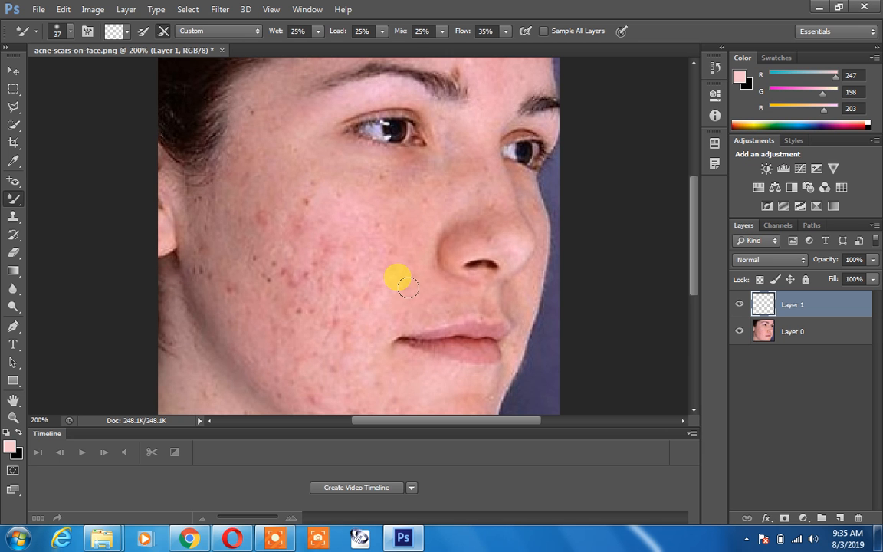
pyautogui.click(544, 32)
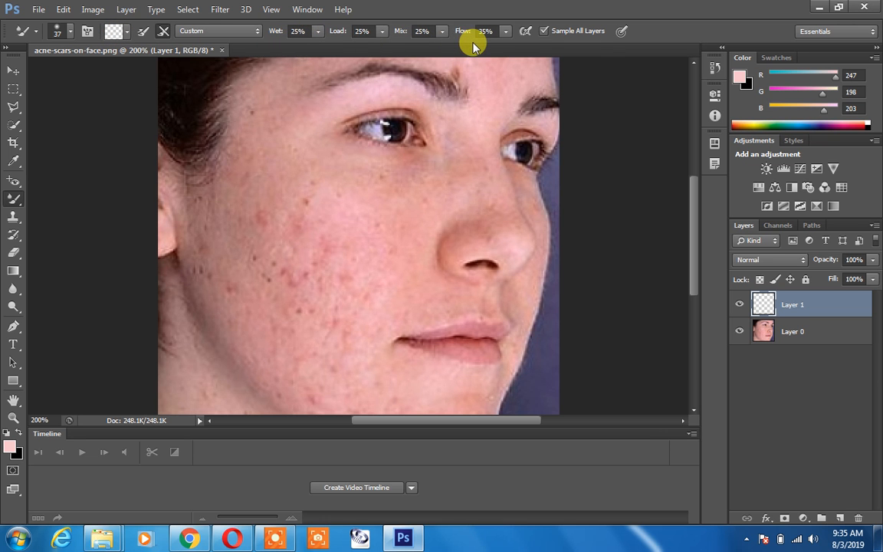
# Step: Set the Mixer Brush size to 29 px and its hardness to 0%
pyautogui.click(70, 32)
pyautogui.moveTo(21, 109)
pyautogui.mouseDown()
pyautogui.moveTo(99, 111)
pyautogui.moveTo(14, 111)
pyautogui.mouseUp()
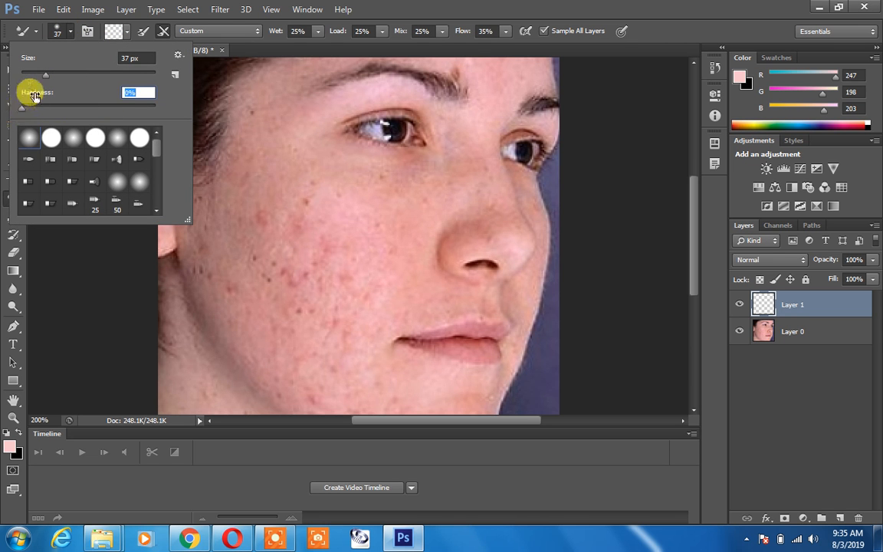
pyautogui.moveTo(46, 77); pyautogui.dragTo(38, 75)
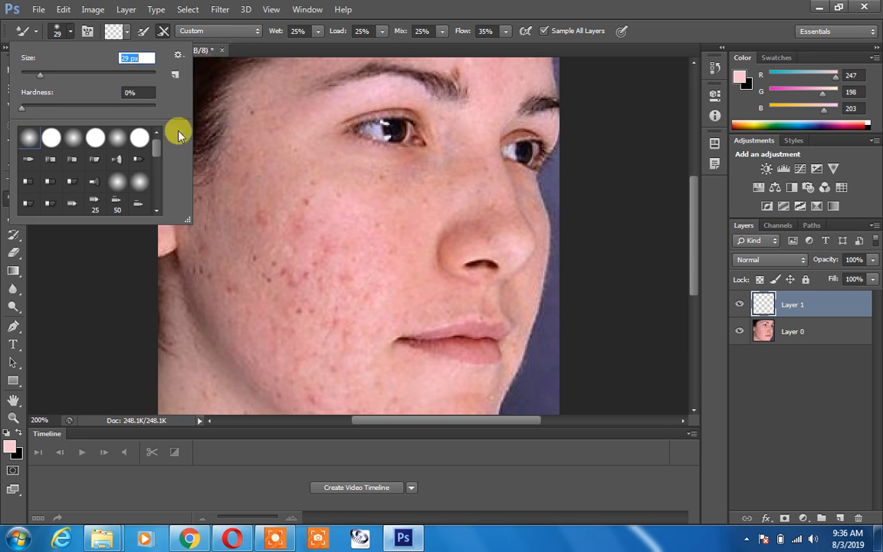
pyautogui.click(76, 236)
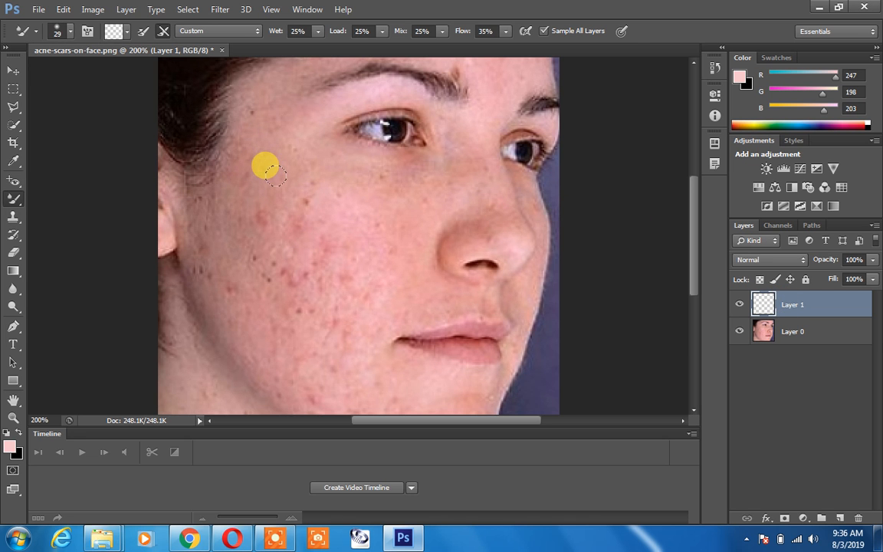
# Step: Smooth the acne on the upper cheek and beside the ear with Mixer Brush strokes on the new layer
pyautogui.hotkey('ctrl', '+')
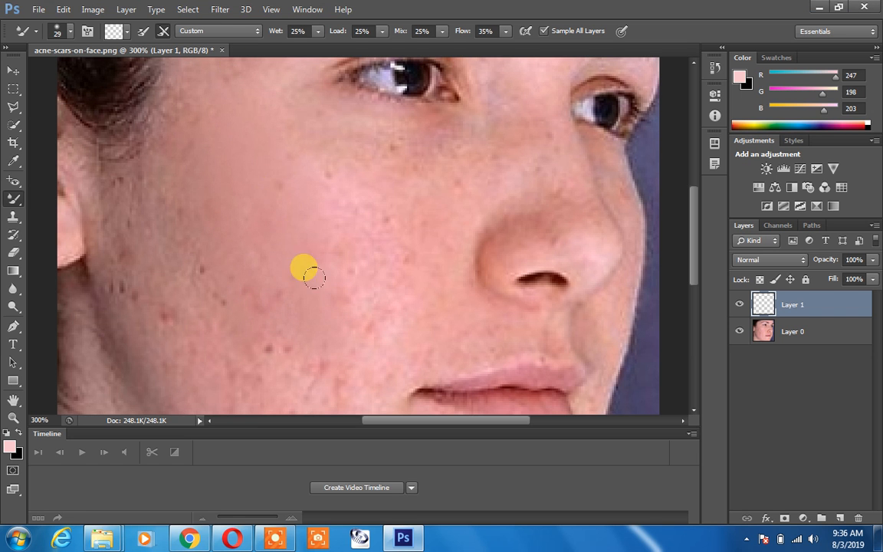
pyautogui.moveTo(230, 328)
pyautogui.mouseDown()
pyautogui.moveTo(219, 316)
pyautogui.moveTo(126, 311)
pyautogui.moveTo(111, 253)
pyautogui.moveTo(93, 250)
pyautogui.mouseUp()
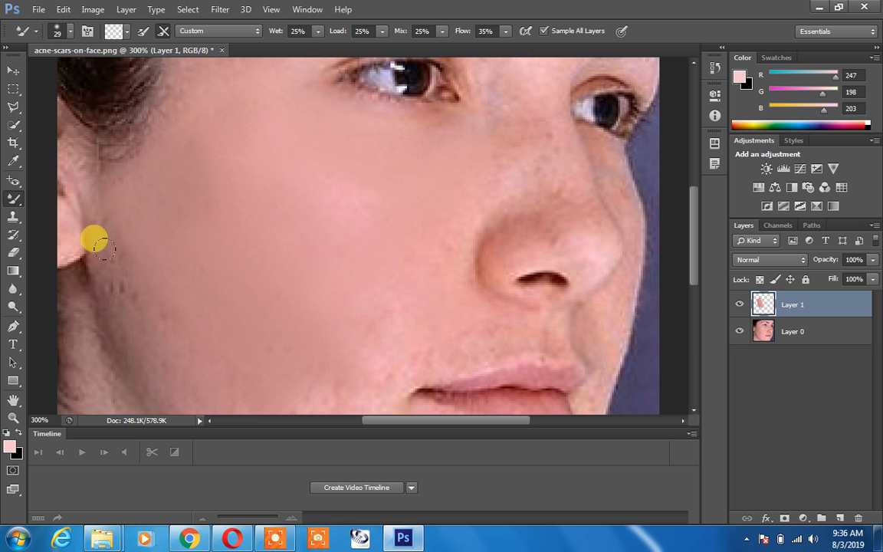
pyautogui.moveTo(85, 234)
pyautogui.mouseDown()
pyautogui.moveTo(172, 371)
pyautogui.moveTo(196, 352)
pyautogui.moveTo(267, 154)
pyautogui.mouseUp()
# Step: Try to smooth the blemishes along the lower cheek, jaw and chin, and undo the stroke
pyautogui.press('space')
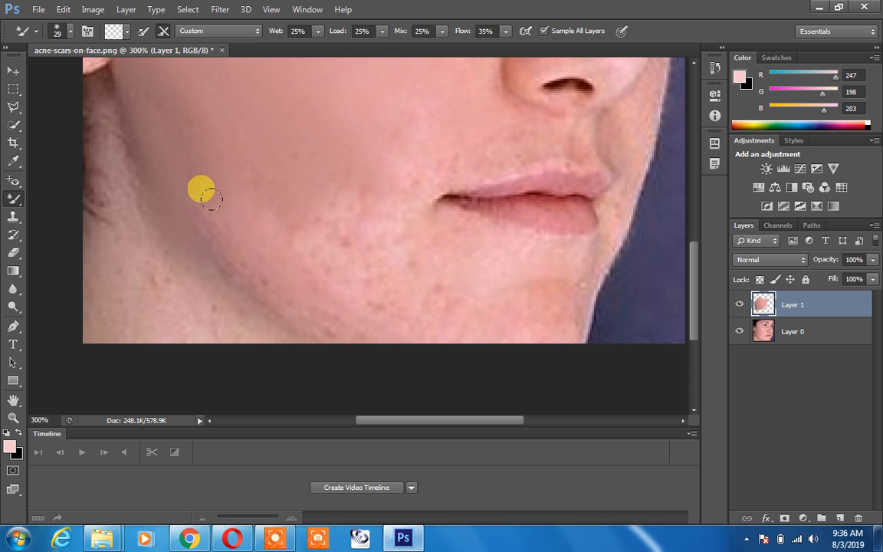
pyautogui.moveTo(430, 295)
pyautogui.mouseDown()
pyautogui.moveTo(270, 231)
pyautogui.moveTo(311, 258)
pyautogui.moveTo(385, 284)
pyautogui.moveTo(461, 279)
pyautogui.moveTo(299, 216)
pyautogui.moveTo(292, 198)
pyautogui.moveTo(430, 267)
pyautogui.moveTo(350, 188)
pyautogui.moveTo(325, 149)
pyautogui.moveTo(338, 182)
pyautogui.moveTo(442, 270)
pyautogui.moveTo(357, 232)
pyautogui.moveTo(317, 188)
pyautogui.moveTo(392, 123)
pyautogui.mouseUp()
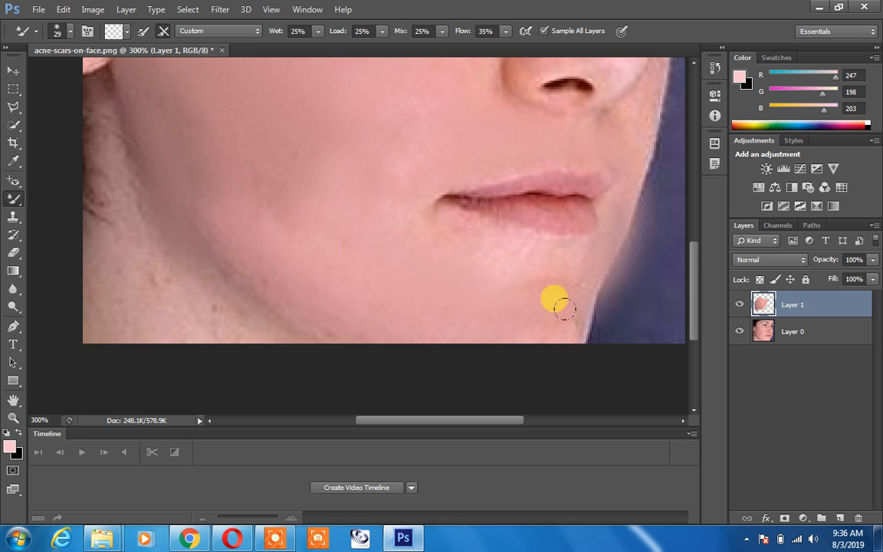
pyautogui.hotkey('ctrl', 'z')
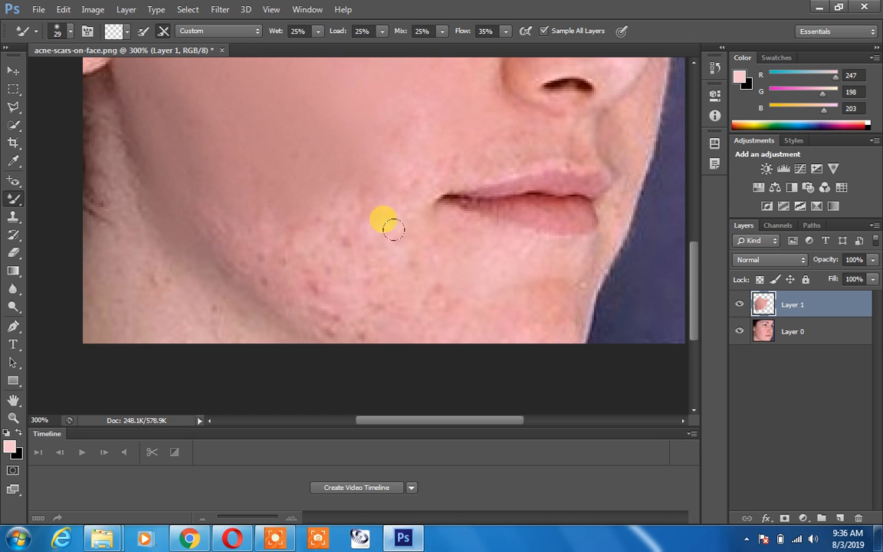
# Step: Smooth the remaining skin along the lower cheek and jaw, around the mouth and nose, and on the forehead with the Mixer Brush
pyautogui.moveTo(331, 201)
pyautogui.mouseDown()
pyautogui.moveTo(308, 187)
pyautogui.moveTo(377, 275)
pyautogui.moveTo(236, 212)
pyautogui.moveTo(375, 329)
pyautogui.moveTo(232, 244)
pyautogui.moveTo(203, 209)
pyautogui.moveTo(281, 291)
pyautogui.moveTo(405, 340)
pyautogui.moveTo(478, 335)
pyautogui.moveTo(304, 247)
pyautogui.moveTo(232, 191)
pyautogui.moveTo(163, 106)
pyautogui.mouseUp()
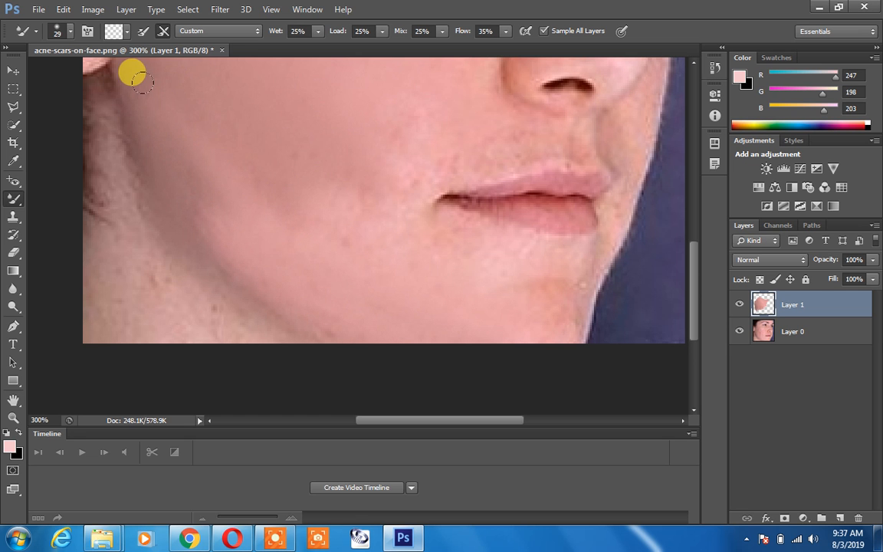
pyautogui.moveTo(250, 130)
pyautogui.mouseDown()
pyautogui.moveTo(318, 240)
pyautogui.moveTo(348, 263)
pyautogui.moveTo(234, 222)
pyautogui.moveTo(230, 209)
pyautogui.moveTo(415, 370)
pyautogui.moveTo(303, 254)
pyautogui.moveTo(280, 190)
pyautogui.moveTo(374, 308)
pyautogui.moveTo(453, 382)
pyautogui.moveTo(491, 398)
pyautogui.moveTo(531, 381)
pyautogui.moveTo(387, 298)
pyautogui.moveTo(306, 235)
pyautogui.moveTo(515, 372)
pyautogui.moveTo(452, 334)
pyautogui.moveTo(337, 240)
pyautogui.moveTo(398, 245)
pyautogui.moveTo(430, 270)
pyautogui.moveTo(468, 326)
pyautogui.moveTo(325, 214)
pyautogui.moveTo(449, 289)
pyautogui.moveTo(410, 254)
pyautogui.moveTo(291, 169)
pyautogui.moveTo(435, 290)
pyautogui.moveTo(401, 169)
pyautogui.moveTo(484, 152)
pyautogui.moveTo(497, 197)
pyautogui.moveTo(402, 321)
pyautogui.moveTo(491, 222)
pyautogui.moveTo(375, 361)
pyautogui.moveTo(459, 279)
pyautogui.moveTo(405, 370)
pyautogui.moveTo(453, 333)
pyautogui.moveTo(366, 385)
pyautogui.moveTo(408, 399)
pyautogui.moveTo(305, 284)
pyautogui.moveTo(387, 345)
pyautogui.moveTo(262, 238)
pyautogui.moveTo(333, 329)
pyautogui.moveTo(310, 294)
pyautogui.moveTo(373, 181)
pyautogui.moveTo(397, 192)
pyautogui.moveTo(462, 187)
pyautogui.moveTo(274, 191)
pyautogui.mouseUp()
pyautogui.moveTo(372, 130)
pyautogui.mouseDown()
pyautogui.moveTo(459, 131)
pyautogui.moveTo(397, 133)
pyautogui.moveTo(381, 143)
pyautogui.moveTo(418, 133)
pyautogui.moveTo(387, 129)
pyautogui.moveTo(358, 168)
pyautogui.moveTo(408, 138)
pyautogui.moveTo(446, 157)
pyautogui.moveTo(361, 120)
pyautogui.moveTo(421, 156)
pyautogui.moveTo(360, 148)
pyautogui.moveTo(379, 149)
pyautogui.moveTo(324, 170)
pyautogui.moveTo(342, 185)
pyautogui.moveTo(308, 192)
pyautogui.moveTo(354, 162)
pyautogui.moveTo(263, 155)
pyautogui.moveTo(355, 141)
pyautogui.moveTo(319, 136)
pyautogui.moveTo(402, 90)
pyautogui.moveTo(338, 77)
pyautogui.moveTo(381, 48)
pyautogui.moveTo(411, 66)
pyautogui.moveTo(384, 74)
pyautogui.moveTo(414, 75)
pyautogui.moveTo(369, 95)
pyautogui.moveTo(427, 89)
pyautogui.moveTo(470, 100)
pyautogui.moveTo(485, 167)
pyautogui.moveTo(492, 138)
pyautogui.moveTo(486, 238)
pyautogui.moveTo(463, 266)
pyautogui.moveTo(484, 221)
pyautogui.moveTo(479, 263)
pyautogui.moveTo(458, 261)
pyautogui.moveTo(458, 334)
pyautogui.moveTo(454, 316)
pyautogui.moveTo(427, 395)
pyautogui.moveTo(363, 296)
pyautogui.moveTo(365, 265)
pyautogui.moveTo(325, 277)
pyautogui.moveTo(426, 266)
pyautogui.moveTo(304, 264)
pyautogui.mouseUp()
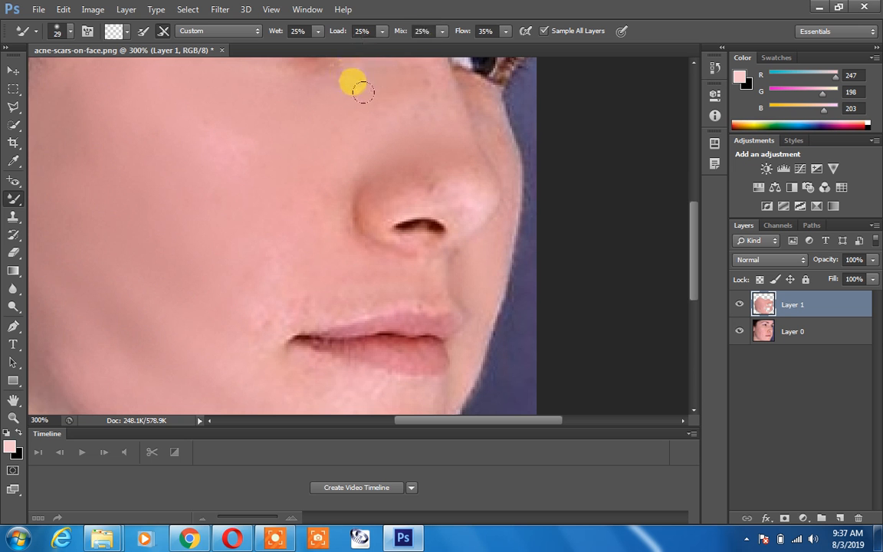
pyautogui.scroll(5, 339, 183)
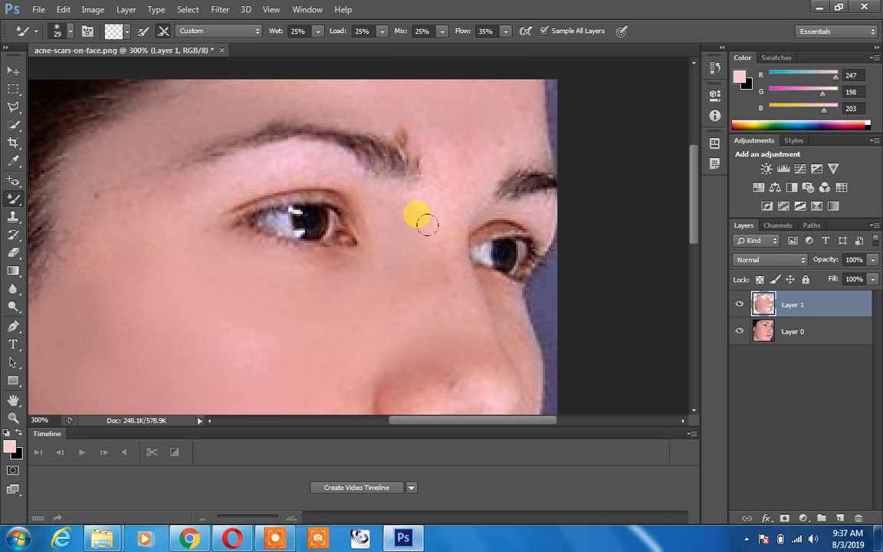
pyautogui.scroll(-3, 428, 219)
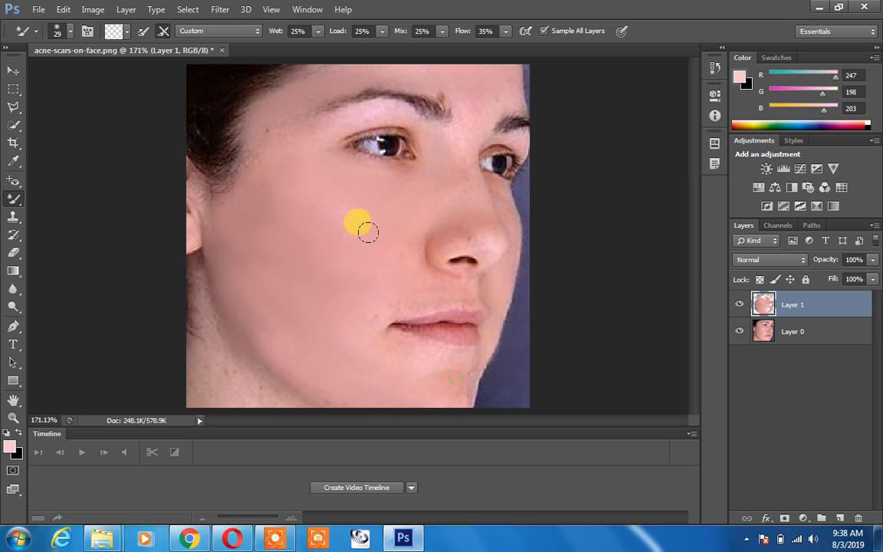
# Step: Try brushing over the near eye and the lips with the Mixer Brush, and undo each stroke
pyautogui.moveTo(391, 146); pyautogui.dragTo(322, 142)
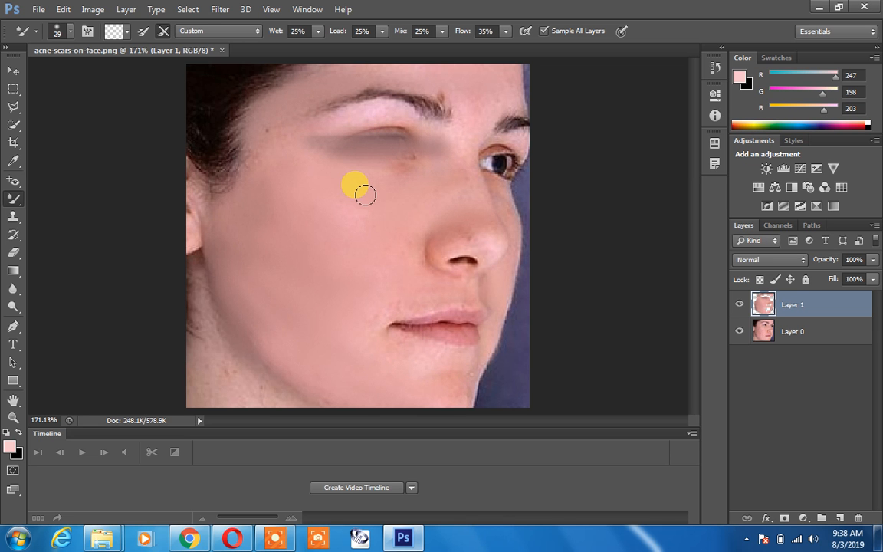
pyautogui.hotkey('ctrl', 'z')
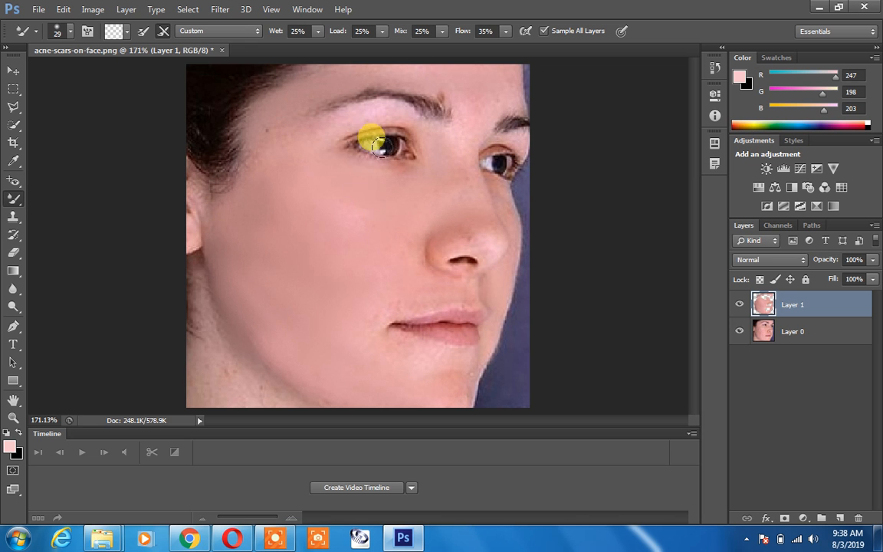
pyautogui.moveTo(379, 143)
pyautogui.mouseDown()
pyautogui.moveTo(288, 183)
pyautogui.moveTo(386, 137)
pyautogui.moveTo(342, 160)
pyautogui.moveTo(366, 139)
pyautogui.mouseUp()
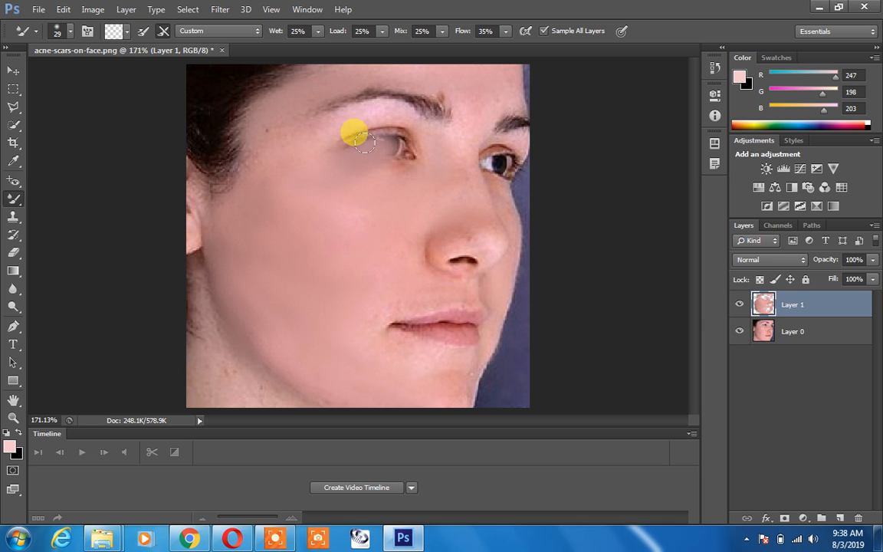
pyautogui.hotkey('ctrl', 'z')
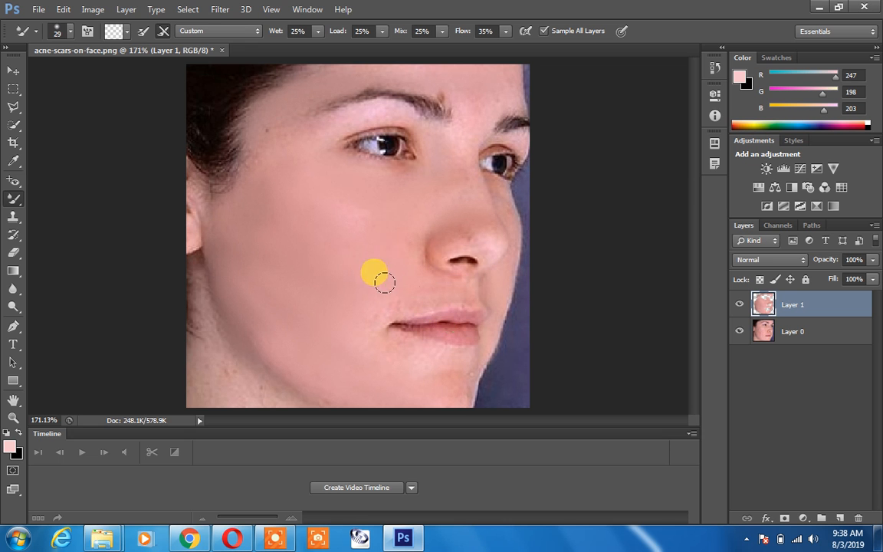
pyautogui.moveTo(463, 337)
pyautogui.mouseDown()
pyautogui.moveTo(400, 331)
pyautogui.moveTo(457, 305)
pyautogui.moveTo(378, 319)
pyautogui.moveTo(416, 312)
pyautogui.moveTo(183, 317)
pyautogui.moveTo(327, 320)
pyautogui.moveTo(289, 218)
pyautogui.moveTo(307, 196)
pyautogui.moveTo(325, 215)
pyautogui.moveTo(349, 182)
pyautogui.moveTo(298, 224)
pyautogui.moveTo(313, 187)
pyautogui.moveTo(323, 249)
pyautogui.moveTo(370, 234)
pyautogui.moveTo(353, 269)
pyautogui.moveTo(315, 271)
pyautogui.moveTo(342, 286)
pyautogui.moveTo(328, 274)
pyautogui.moveTo(388, 258)
pyautogui.moveTo(364, 292)
pyautogui.moveTo(321, 288)
pyautogui.moveTo(308, 208)
pyautogui.moveTo(280, 197)
pyautogui.moveTo(262, 223)
pyautogui.moveTo(269, 186)
pyautogui.moveTo(292, 194)
pyautogui.moveTo(289, 160)
pyautogui.moveTo(388, 179)
pyautogui.moveTo(433, 178)
pyautogui.moveTo(439, 168)
pyautogui.moveTo(352, 221)
pyautogui.mouseUp()
pyautogui.hotkey('ctrl', 'z')
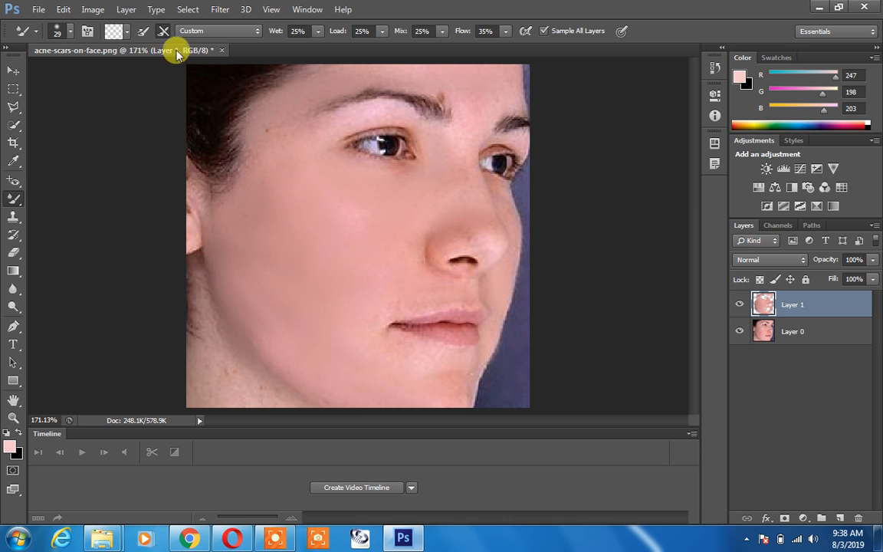
# Step: Float the retouched portrait in its own window and try to open the original image from the Desktop alongside it
pyautogui.moveTo(175, 50); pyautogui.dragTo(180, 162)
pyautogui.doubleClick(270, 117)
pyautogui.click(362, 173)
pyautogui.scroll(-2, 407, 217)
pyautogui.scroll(2, 411, 221)
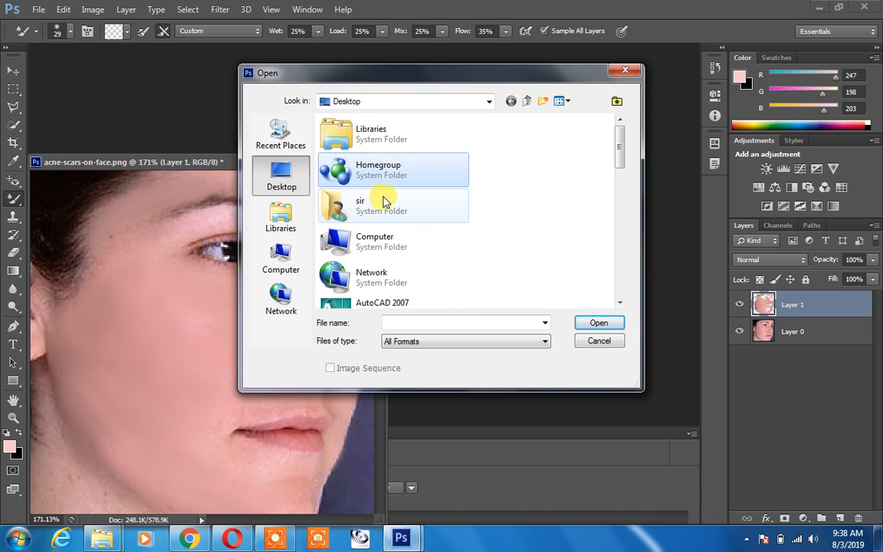
pyautogui.scroll(-5, 391, 203)
pyautogui.doubleClick(367, 282)
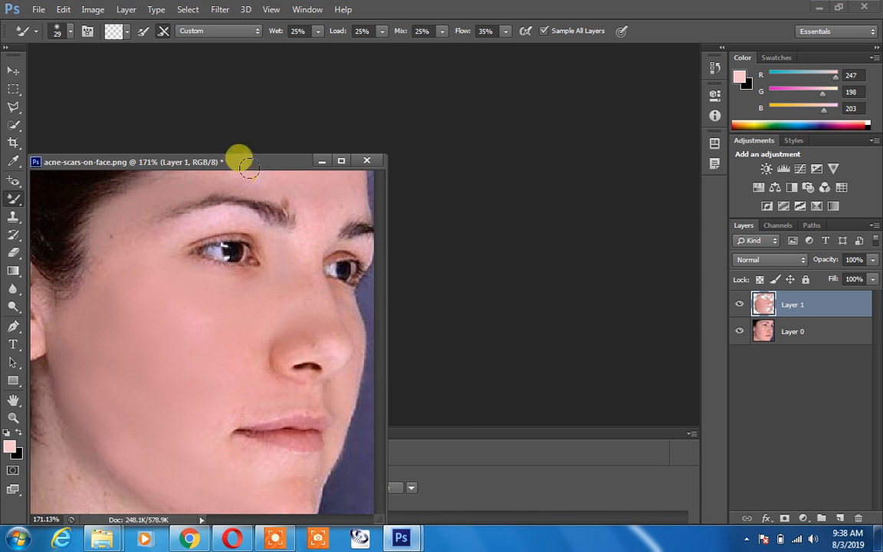
pyautogui.moveTo(252, 161); pyautogui.dragTo(432, 125)
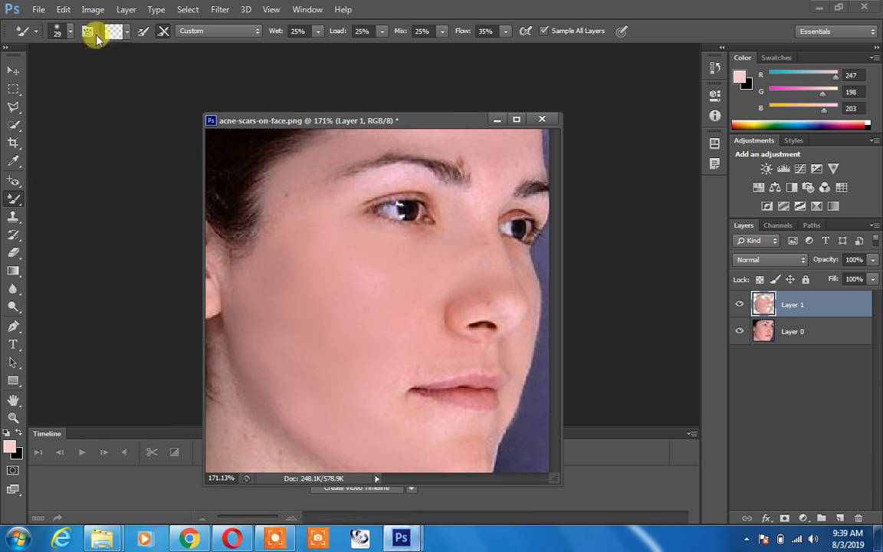
# Step: Save a copy of the retouched portrait to the Desktop as a JPEG named abc, accepting the JPEG options
pyautogui.click(38, 9)
pyautogui.click(81, 175)
pyautogui.click(265, 174)
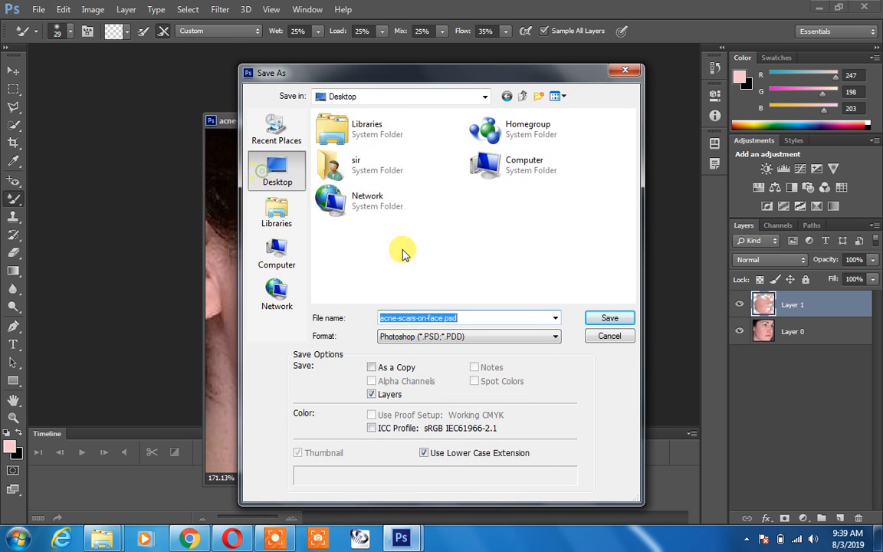
pyautogui.click(441, 338)
pyautogui.click(476, 427)
pyautogui.doubleClick(460, 318)
pyautogui.write('abc')
pyautogui.click(600, 319)
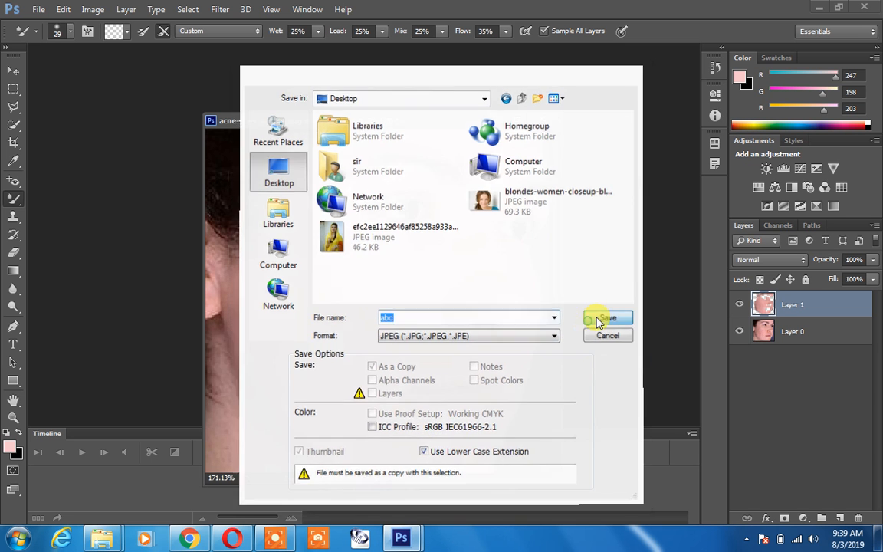
pyautogui.click(522, 134)
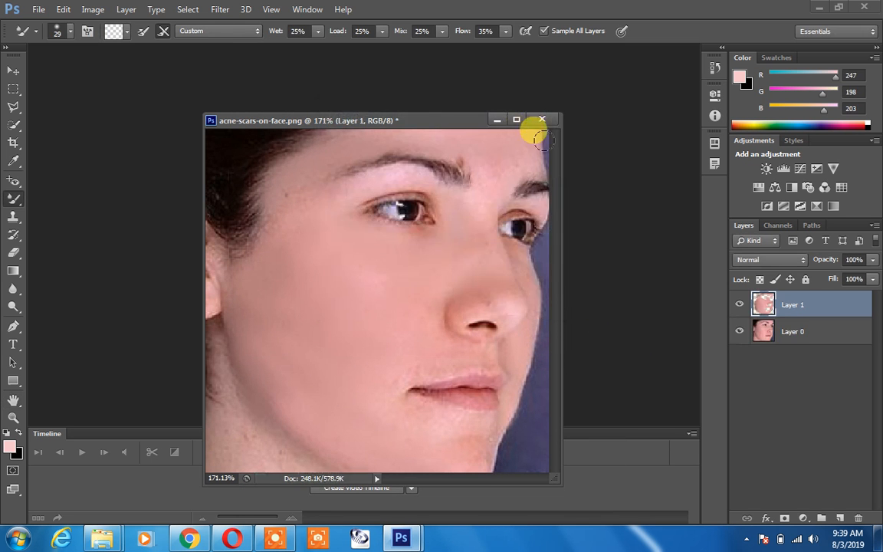
pyautogui.hotkey('ctrl', 'o')
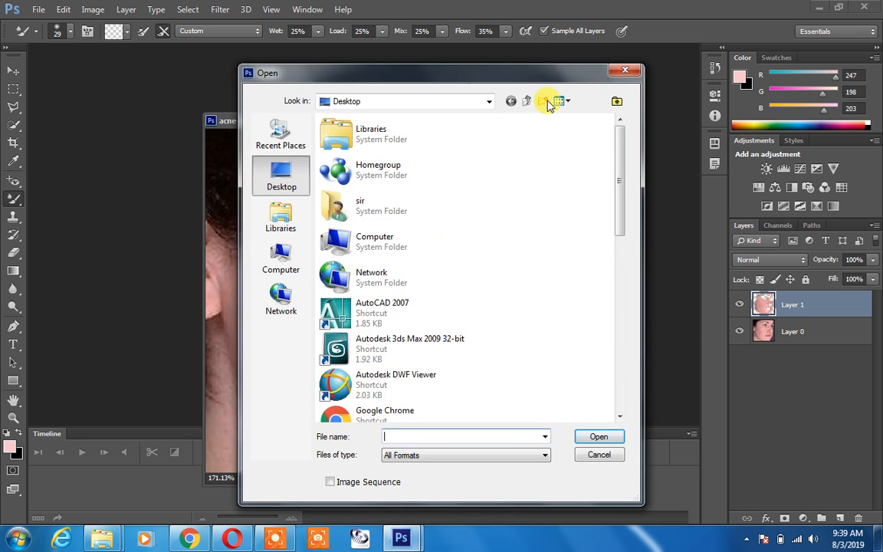
pyautogui.moveTo(526, 78); pyautogui.dragTo(489, 228)
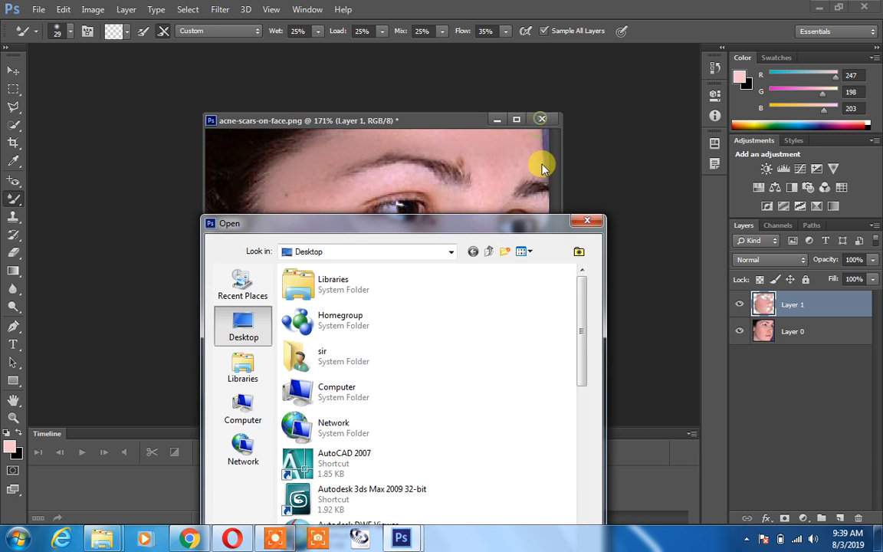
pyautogui.click(587, 222)
# Step: Close the retouched document without saving changes and reopen the original acne-scars-on-face image from the Desktop
pyautogui.click(543, 120)
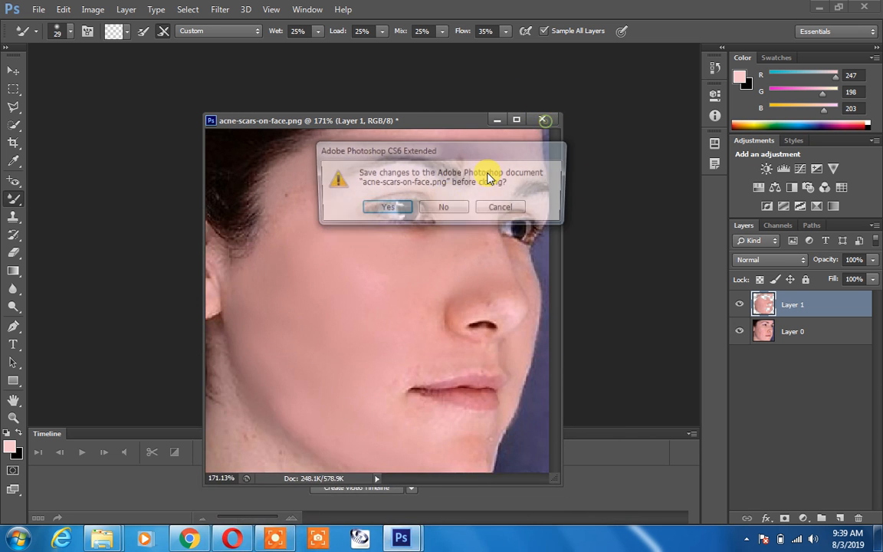
pyautogui.click(443, 207)
pyautogui.doubleClick(331, 172)
pyautogui.scroll(-4, 383, 332)
pyautogui.doubleClick(300, 333)
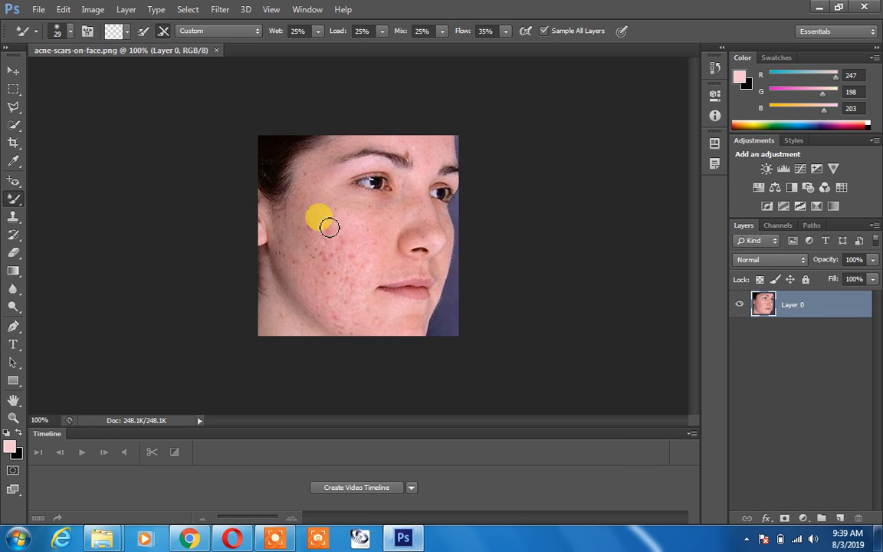
# Step: Float the original image in its own window and open the retouched JPEG abc from the Desktop
pyautogui.moveTo(143, 55); pyautogui.dragTo(153, 127)
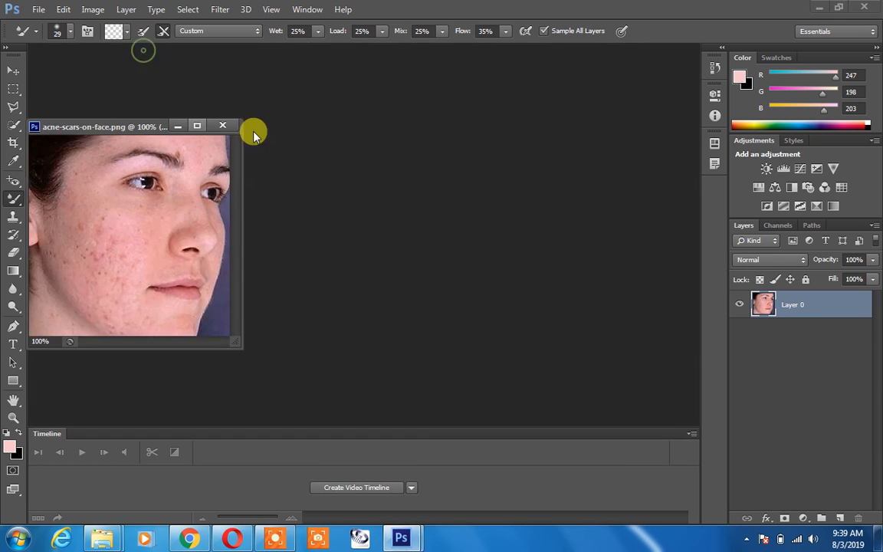
pyautogui.doubleClick(325, 130)
pyautogui.click(327, 327)
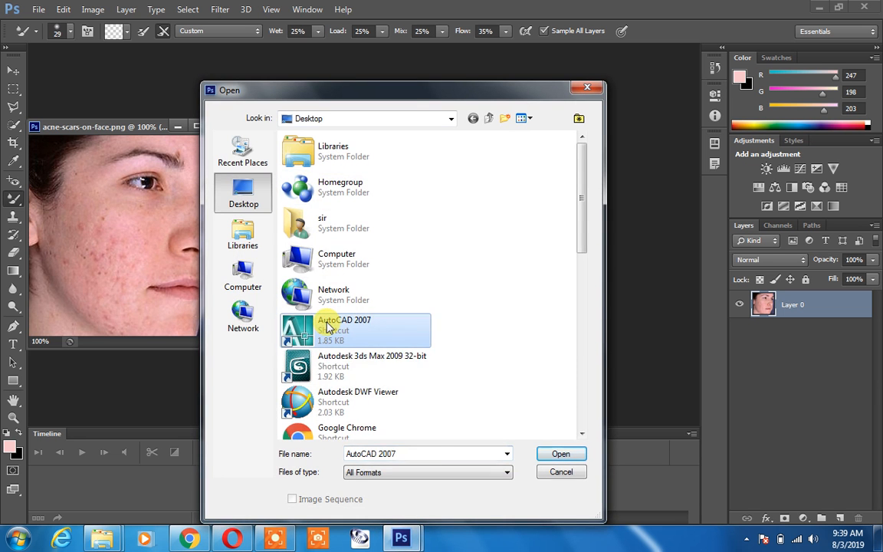
pyautogui.press('Down')
pyautogui.write('abc')
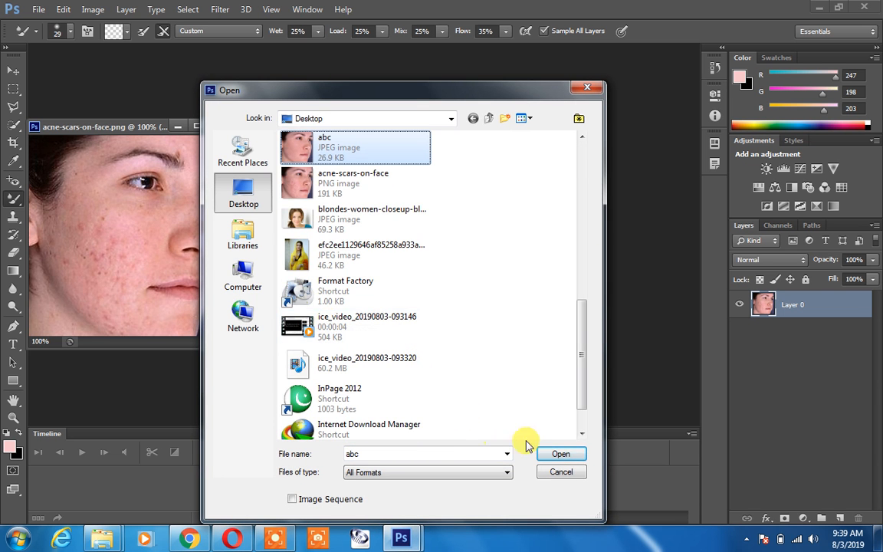
pyautogui.click(561, 455)
# Step: Float abc.jpg in its own window and arrange it side by side with the original for a before-and-after comparison
pyautogui.moveTo(126, 144); pyautogui.dragTo(303, 128)
pyautogui.click(155, 129)
pyautogui.moveTo(155, 129); pyautogui.dragTo(173, 129)
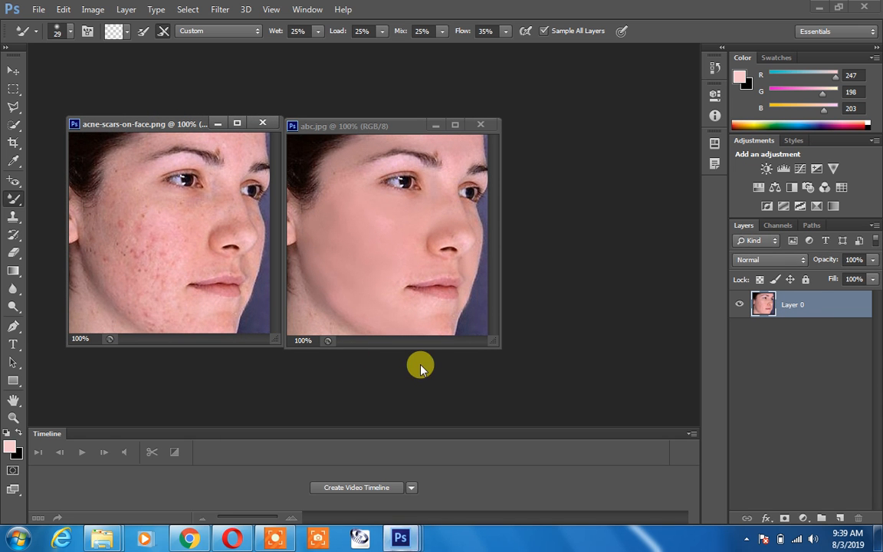